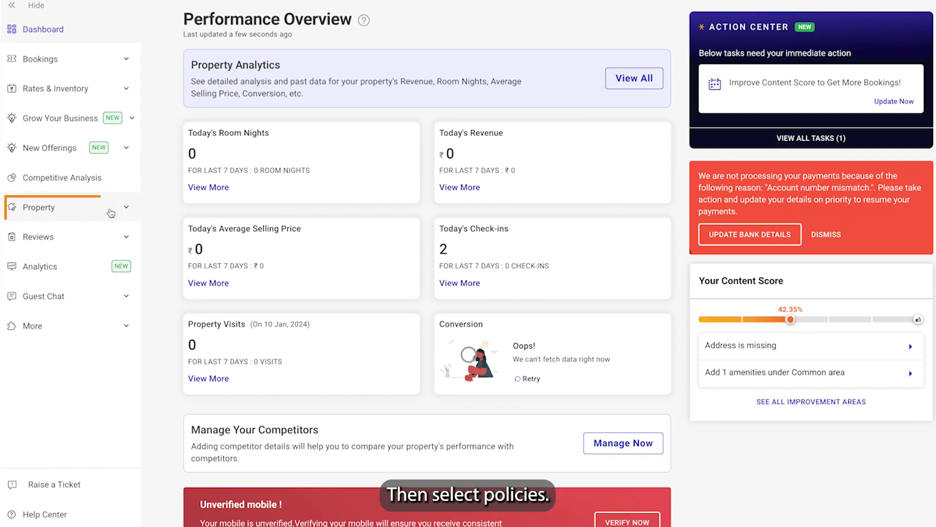
# Step: Open the Cancellation Policies page from the Property section of the sidebar
pyautogui.click(111, 212)
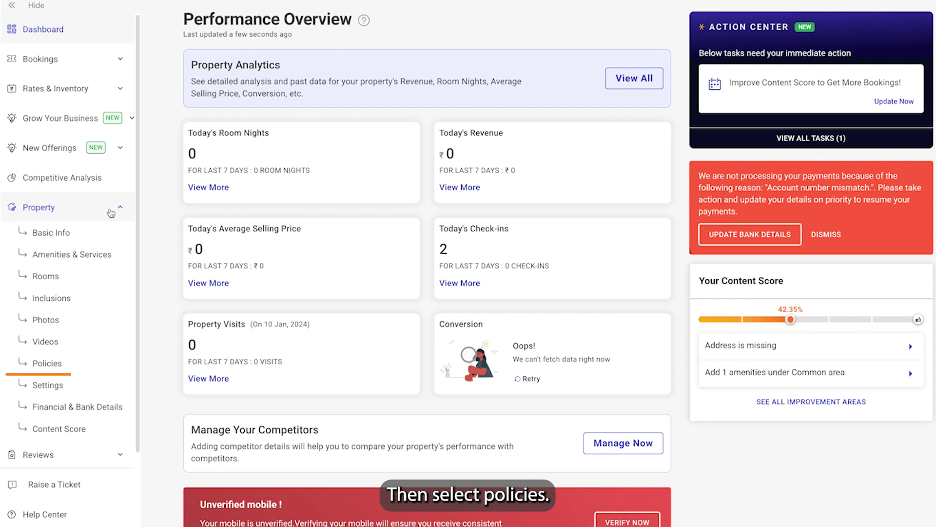
pyautogui.click(89, 365)
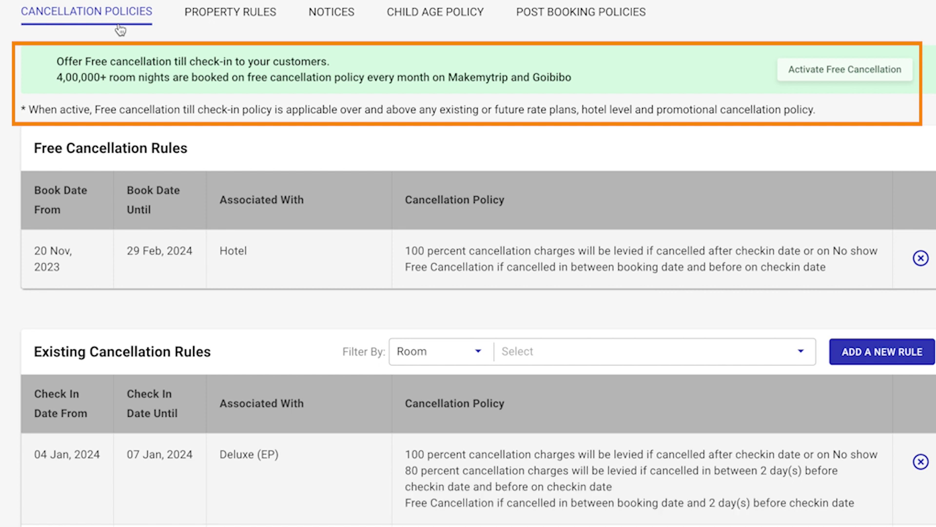
# Step: Start a free-cancellation-till-check-in rule with stay period 11–19 Jan 2024
pyautogui.click(908, 81)
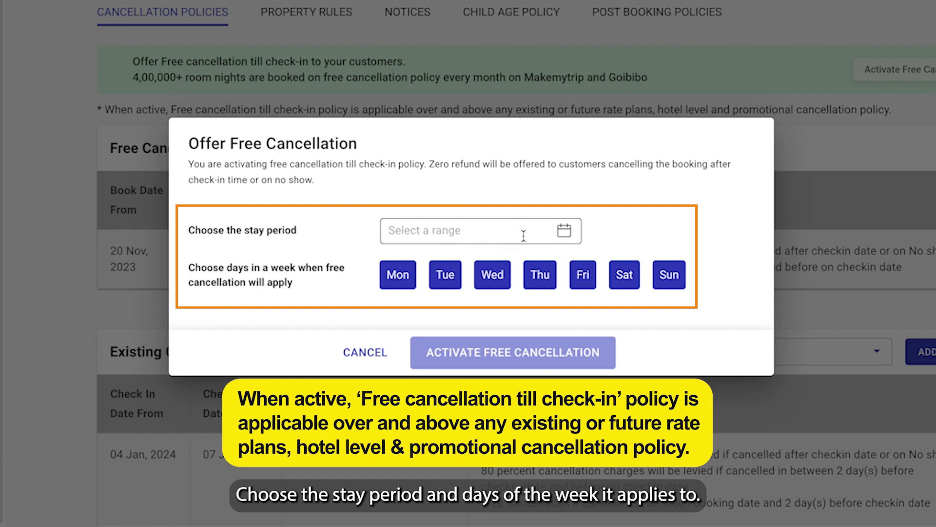
pyautogui.click(564, 230)
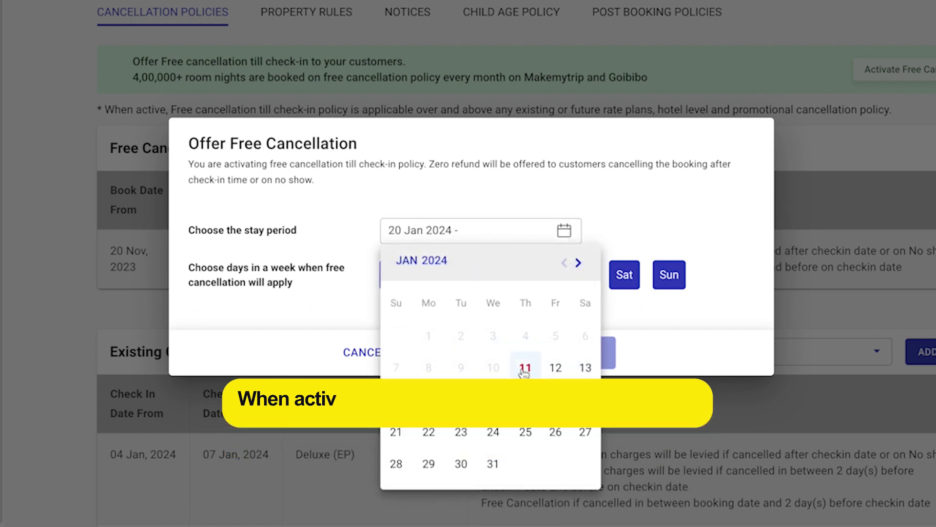
pyautogui.click(525, 367)
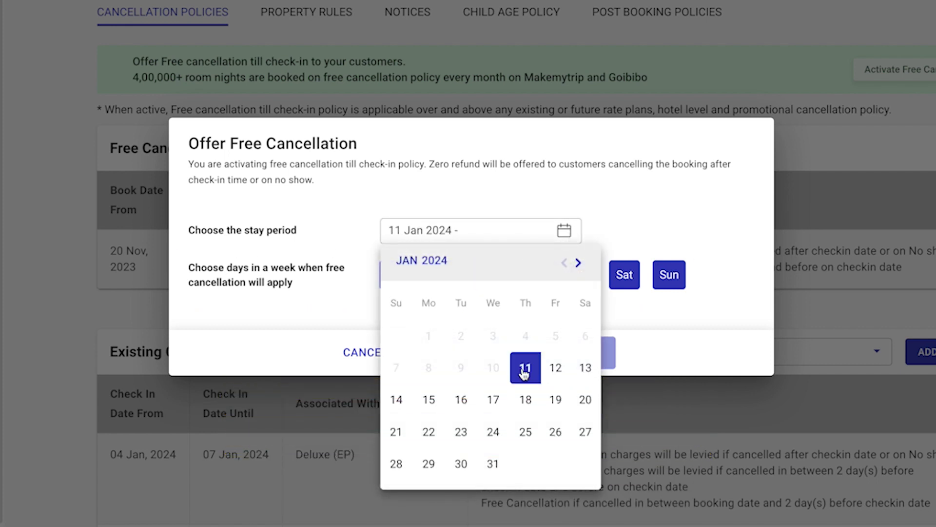
pyautogui.click(560, 397)
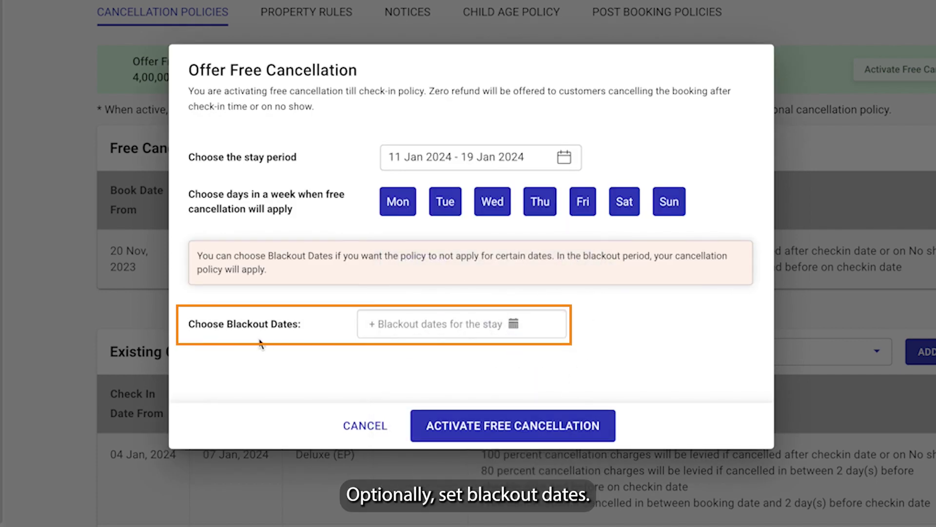
# Step: Black out 13, 15 and 18 Jan, then activate the free cancellation
pyautogui.click(513, 324)
pyautogui.click(549, 322)
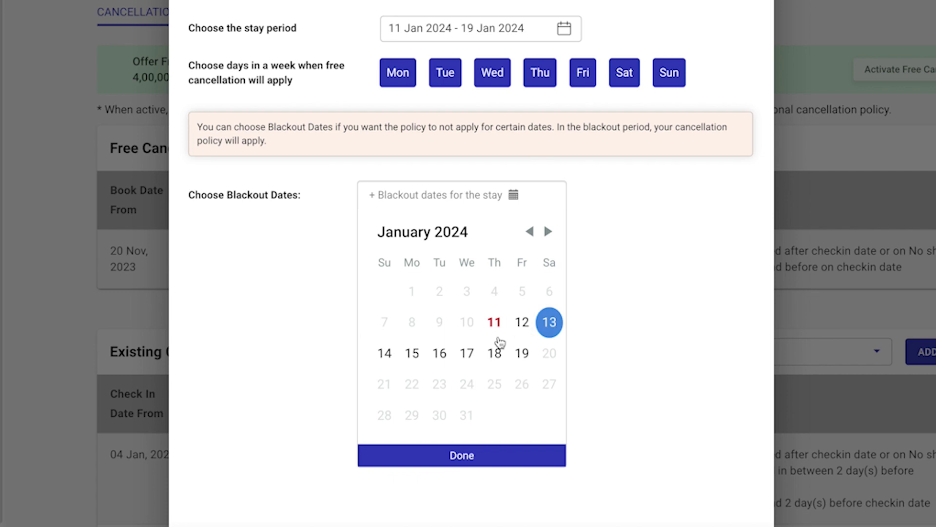
pyautogui.click(412, 353)
pyautogui.click(494, 353)
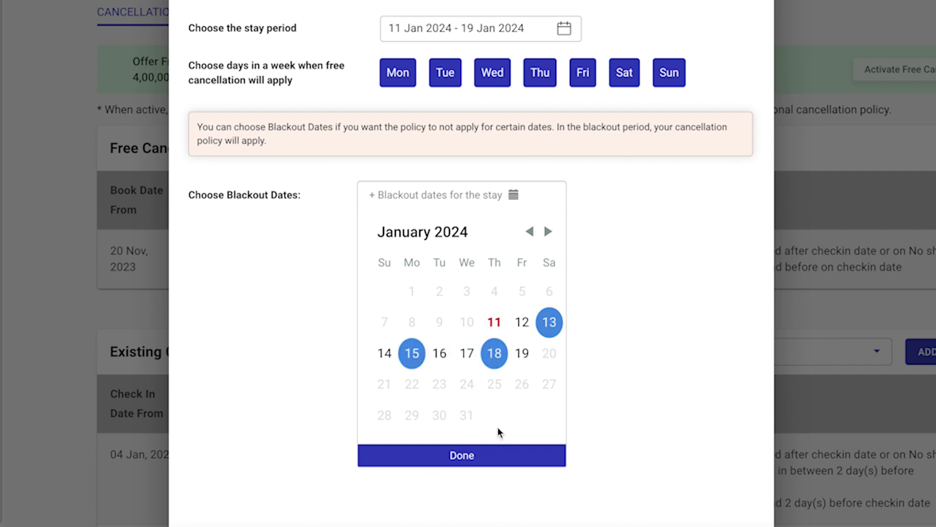
pyautogui.click(490, 451)
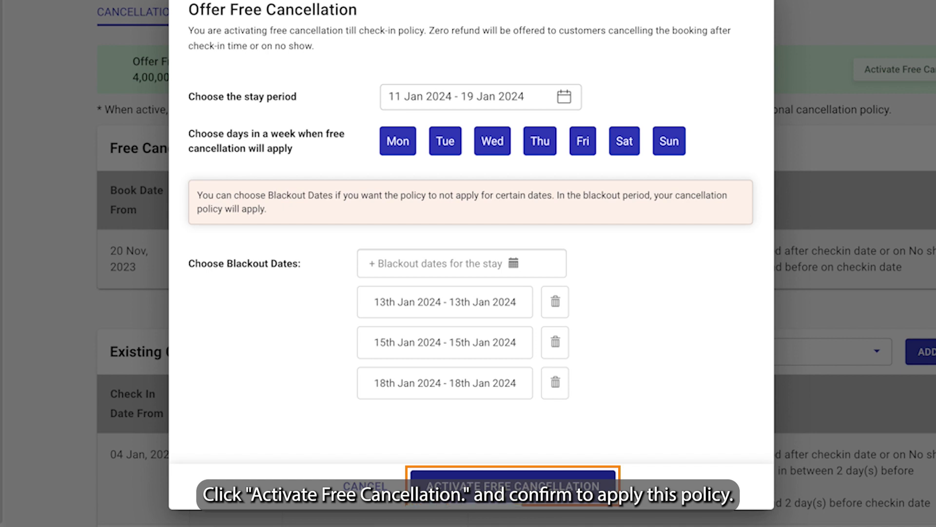
pyautogui.click(471, 488)
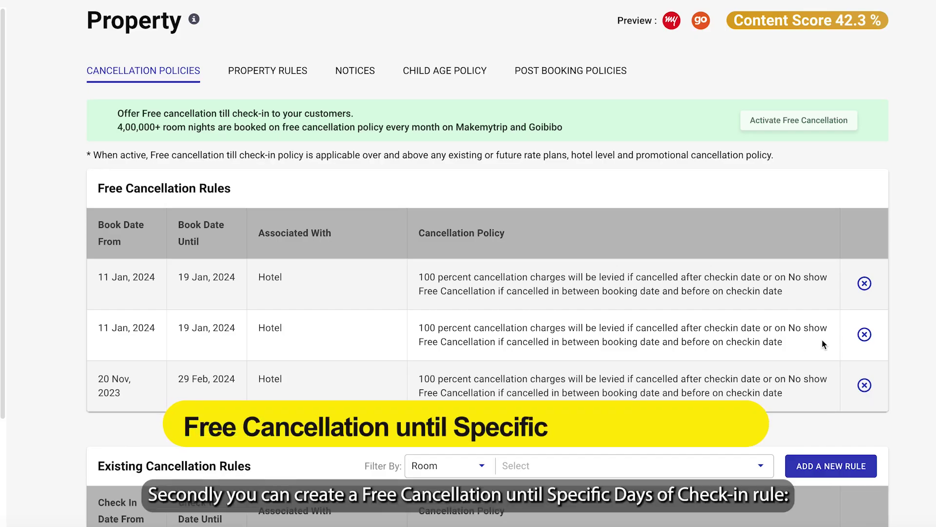
# Step: Scroll to Existing Cancellation Rules and start a new rule
pyautogui.scroll(-8, 820, 342)
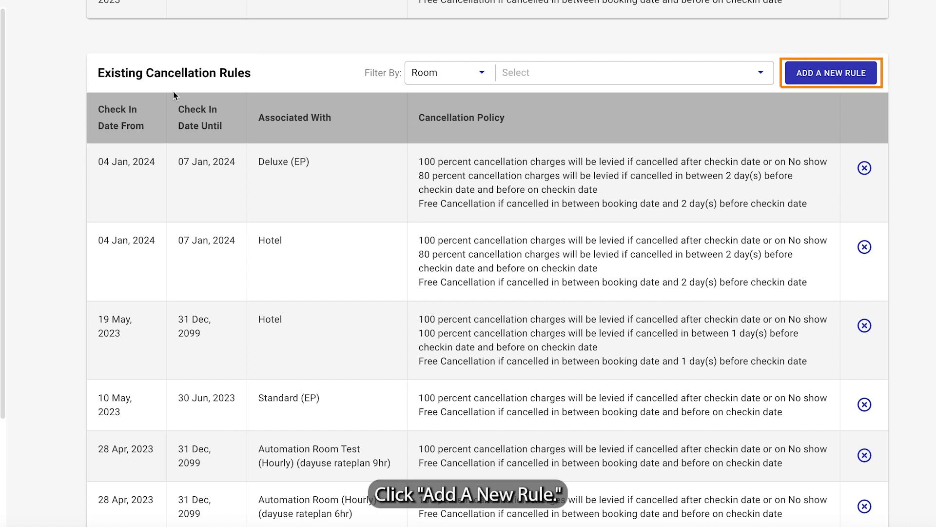
pyautogui.click(839, 80)
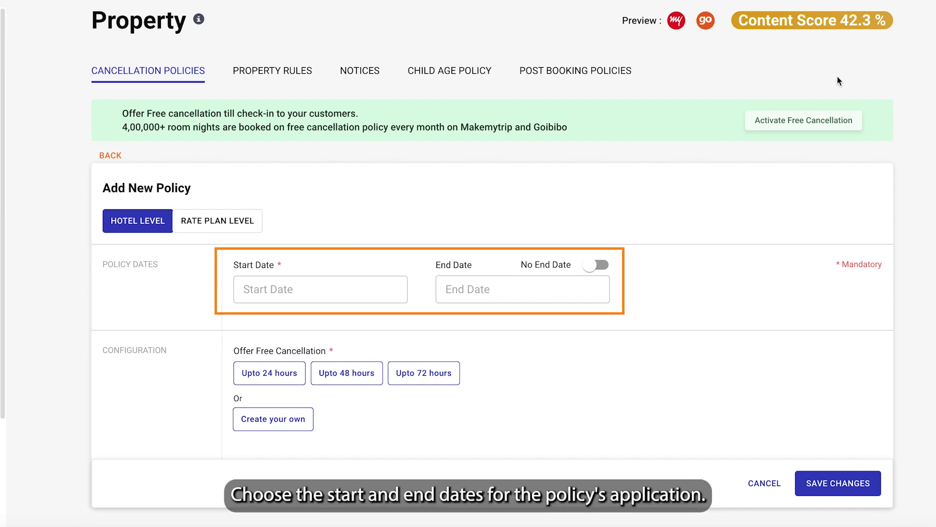
# Step: Save a hotel-level policy for 11–26 Jan 2024 with free cancellation up to 24 hours
pyautogui.click(390, 290)
pyautogui.click(333, 384)
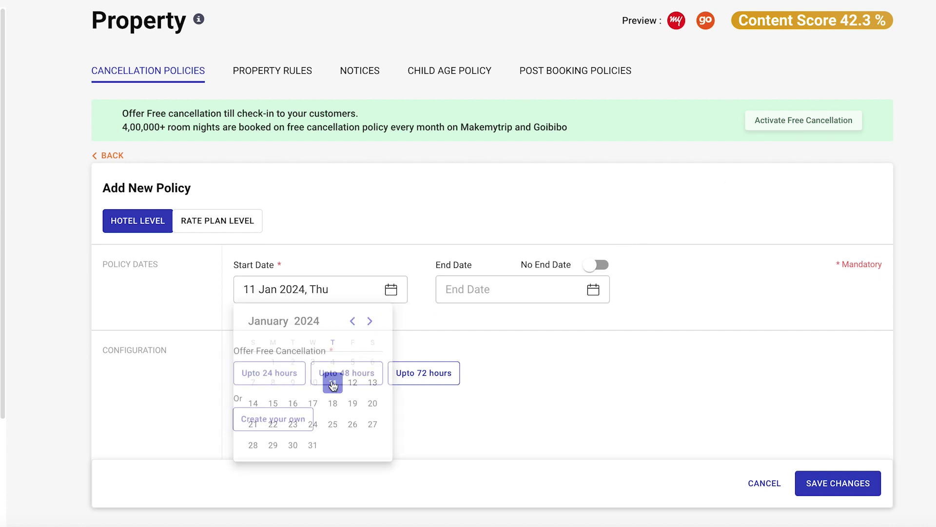
pyautogui.click(596, 292)
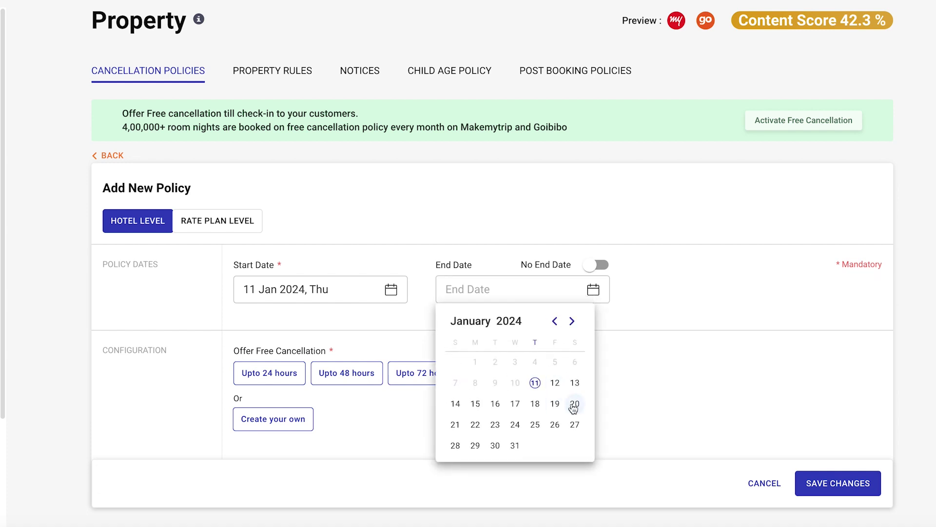
pyautogui.click(555, 424)
pyautogui.click(248, 374)
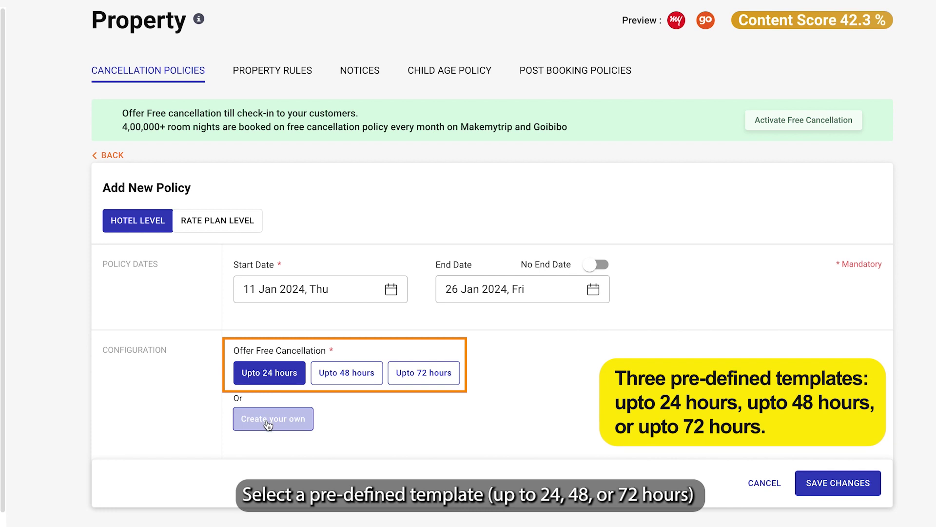
pyautogui.click(871, 484)
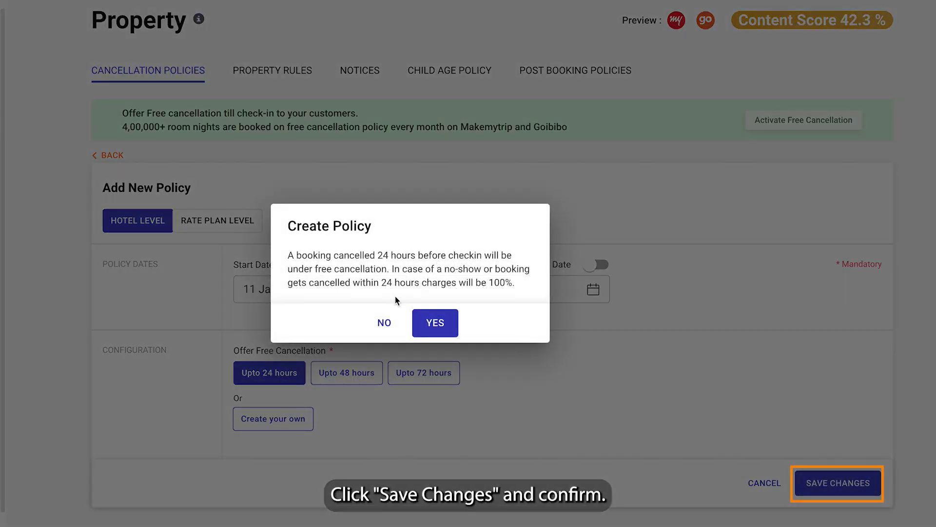
pyautogui.click(449, 331)
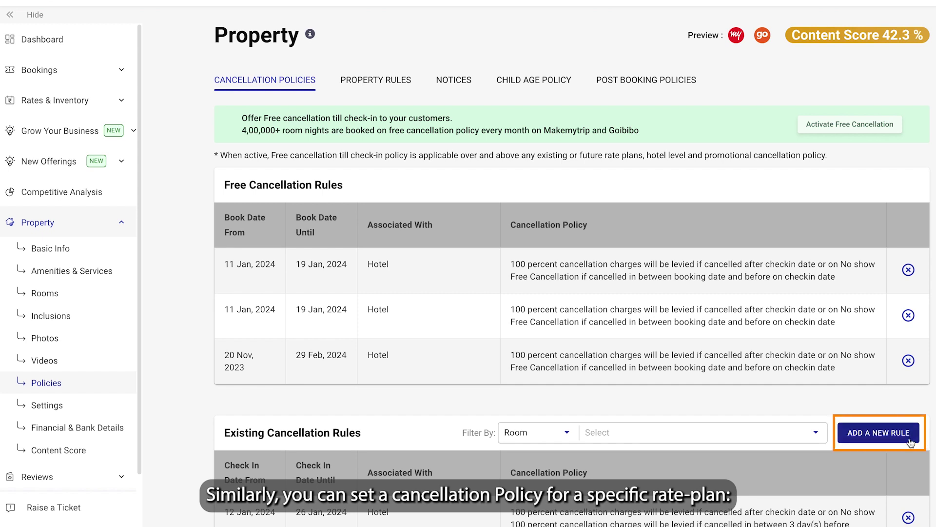
# Step: Start another new rule at rate-plan level, valid 12–26 Jan 2024
pyautogui.click(910, 443)
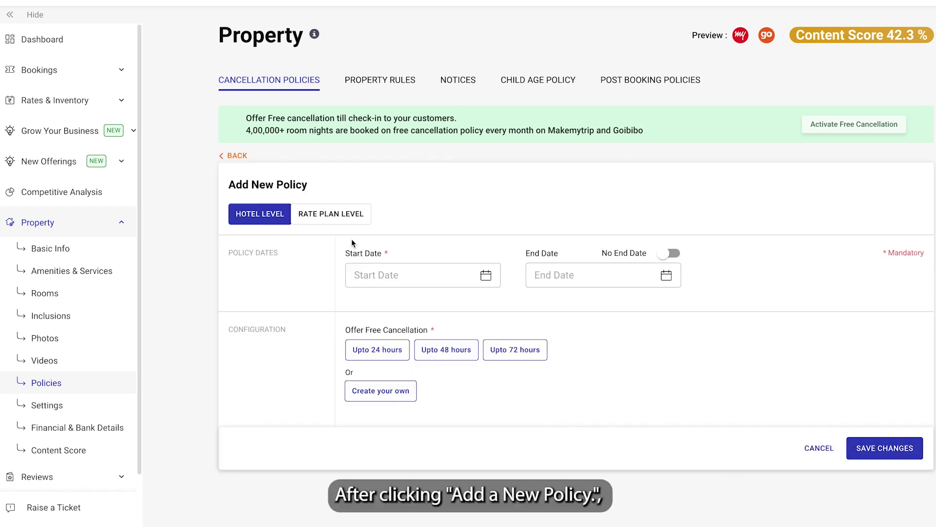
pyautogui.click(369, 216)
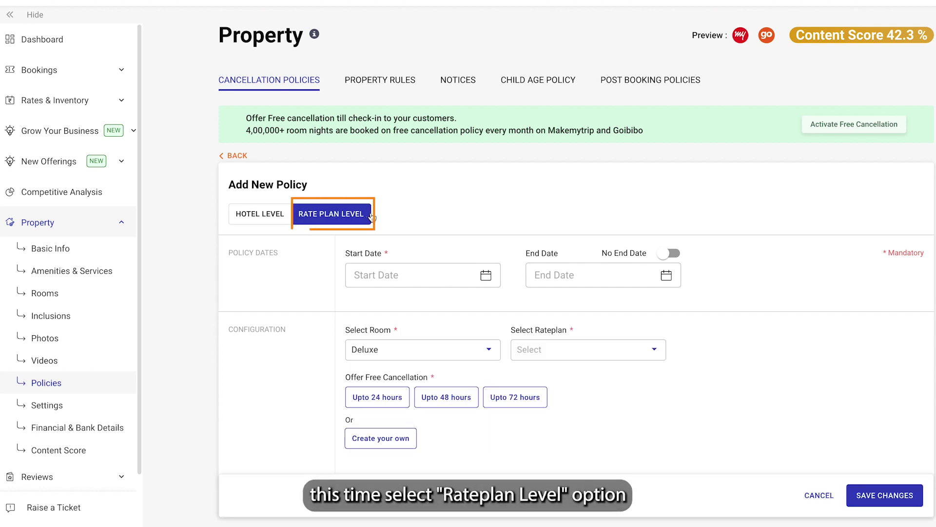
pyautogui.click(486, 277)
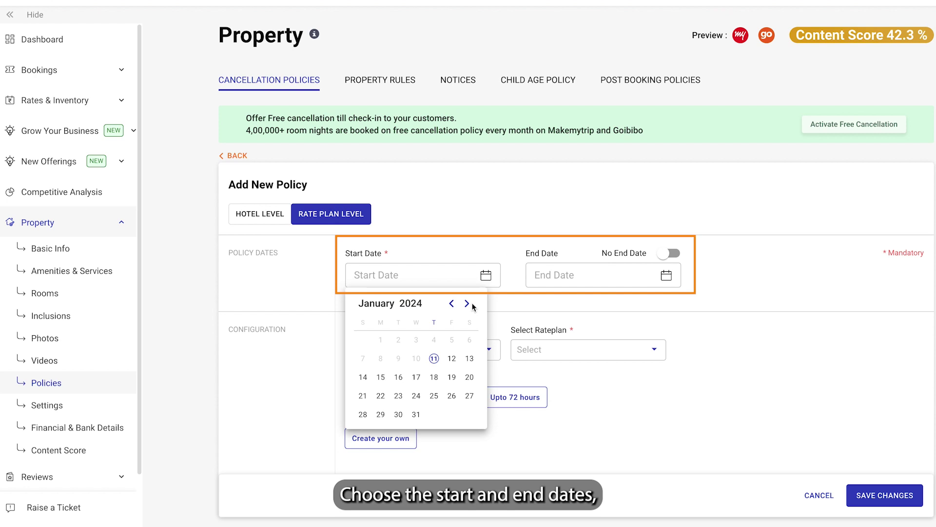
pyautogui.click(451, 359)
pyautogui.click(667, 276)
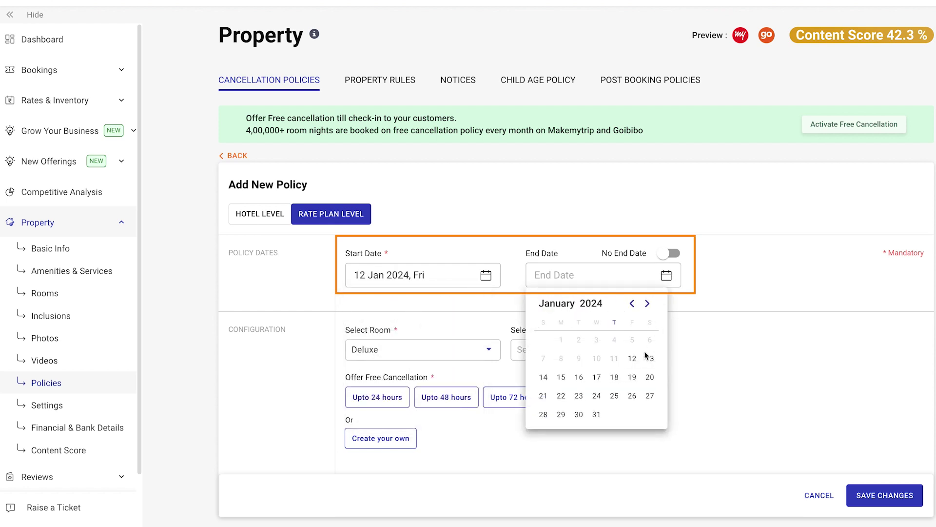
pyautogui.click(632, 396)
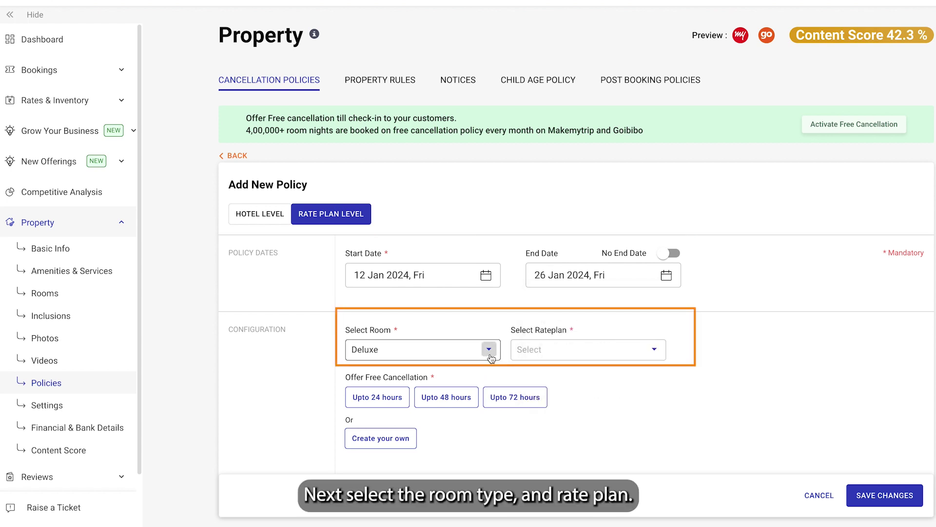
# Step: Apply it to the Deluxe EP rate plan with a custom free-cancellation window
pyautogui.click(653, 351)
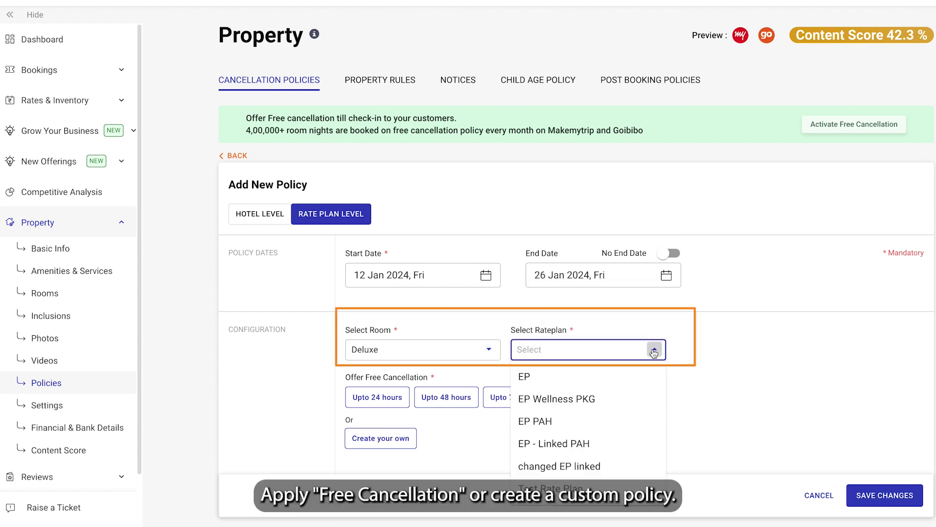
pyautogui.click(622, 383)
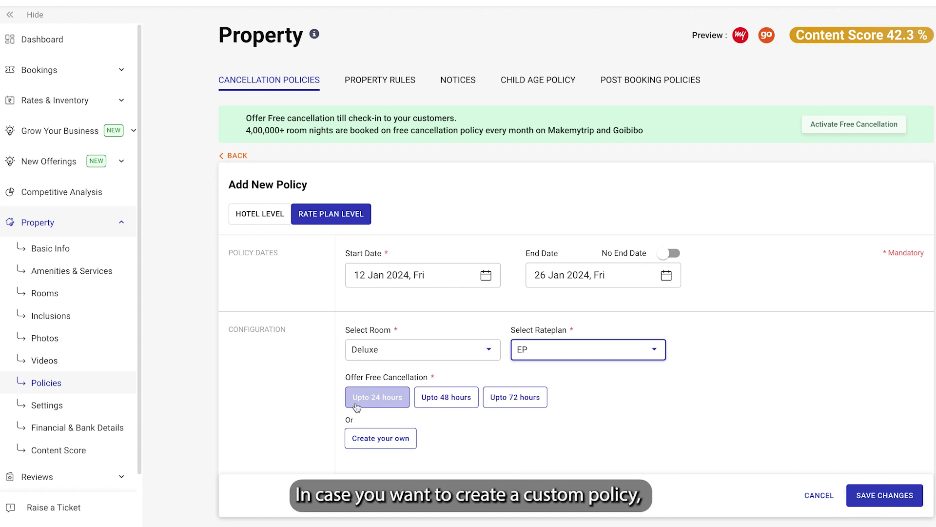
pyautogui.click(403, 440)
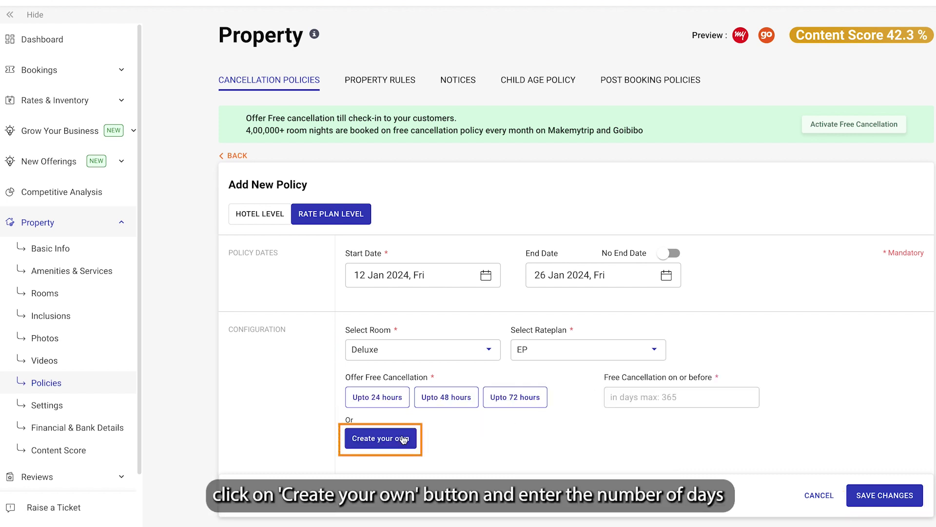
# Step: Set free cancellation till 3 days before check-in with custom cancellation charges
pyautogui.click(663, 403)
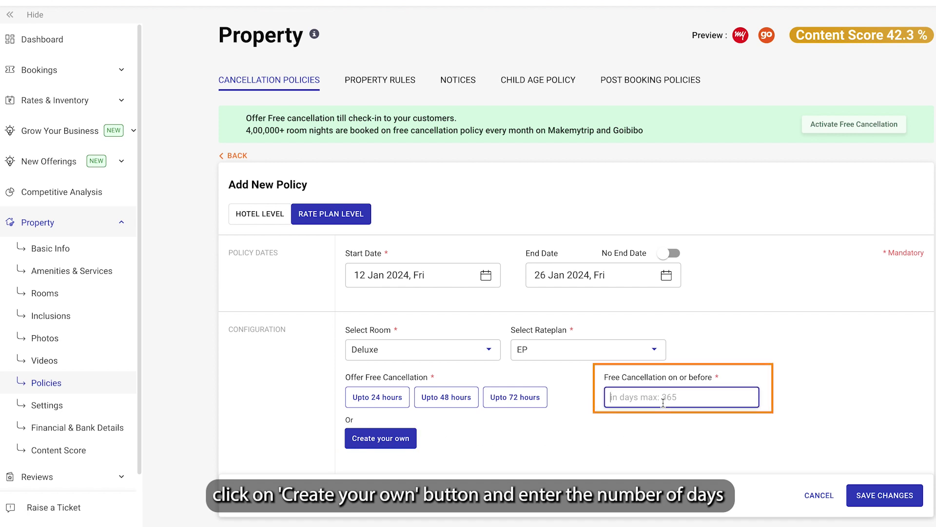
pyautogui.write('3')
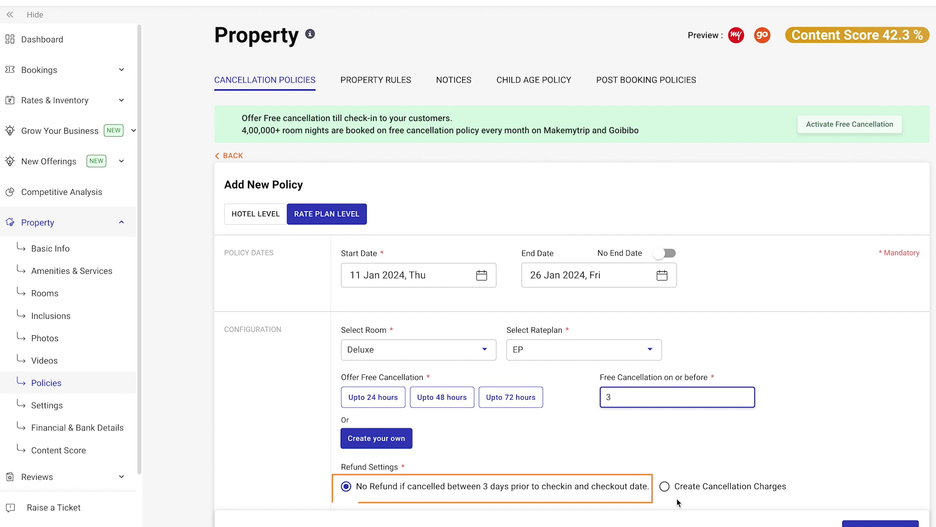
pyautogui.click(665, 487)
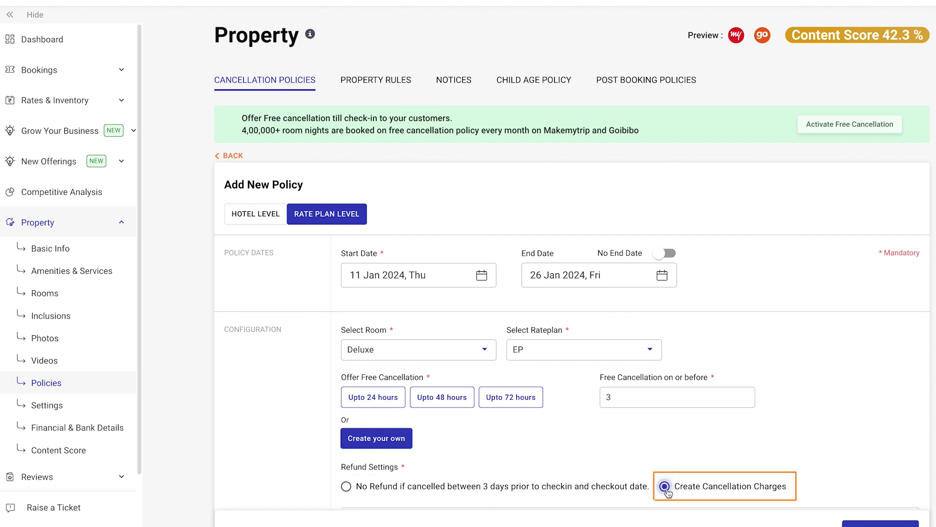
pyautogui.scroll(-2, 798, 454)
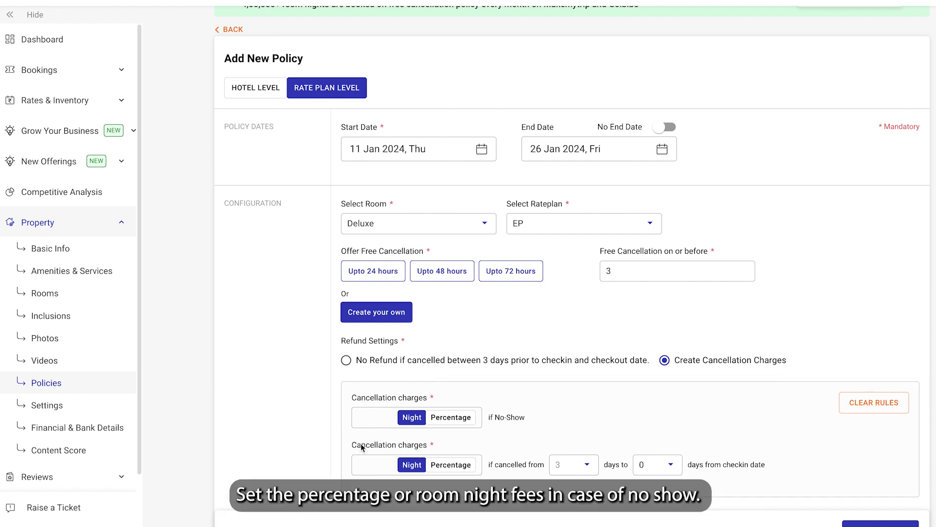
# Step: Enter 50 no-show and 75 late-cancellation charges, then save and confirm the policy
pyautogui.click(362, 418)
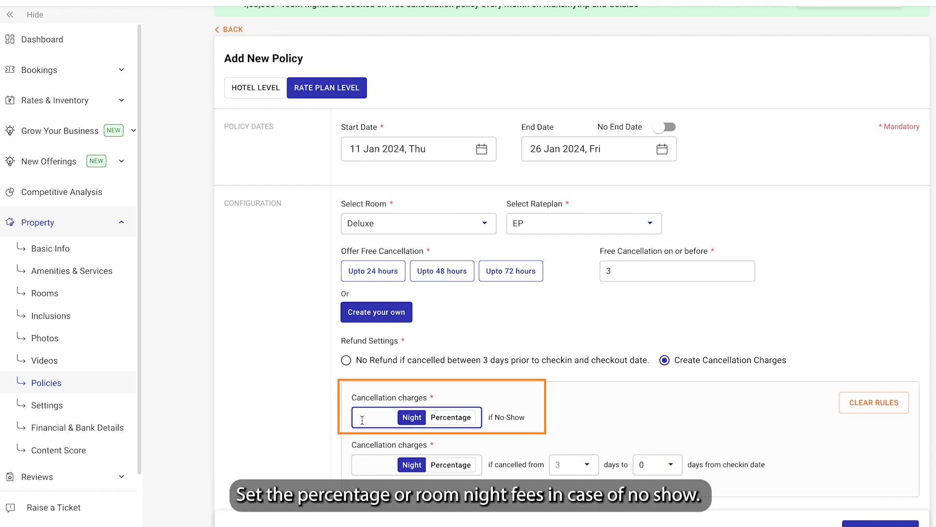
pyautogui.write('50')
pyautogui.click(365, 461)
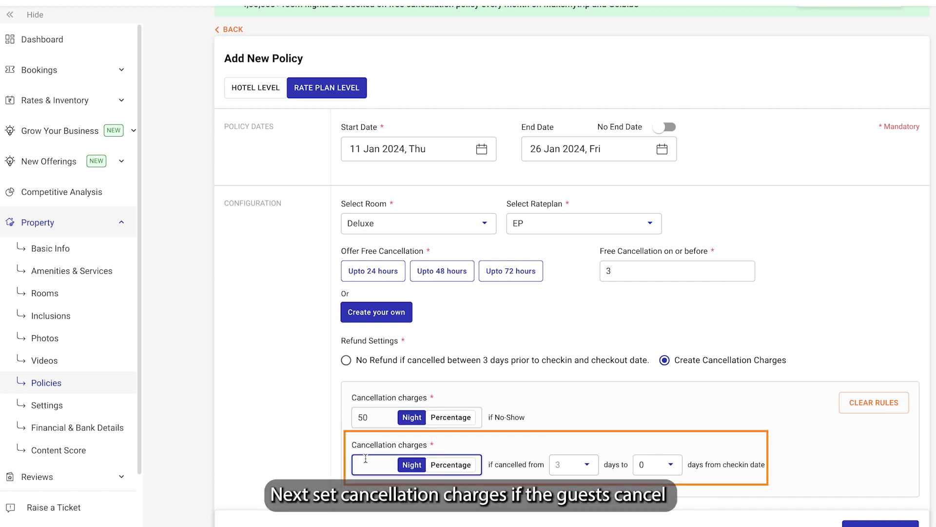
pyautogui.write('75')
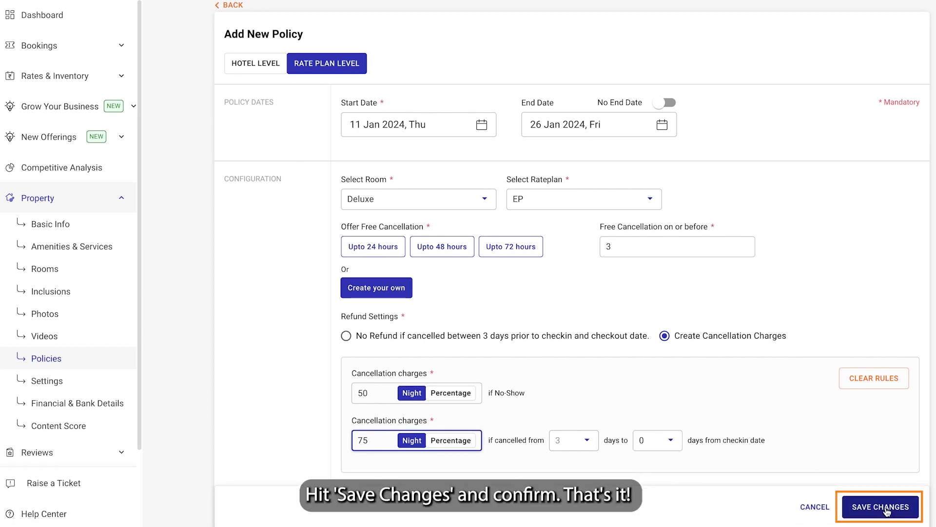
pyautogui.click(887, 507)
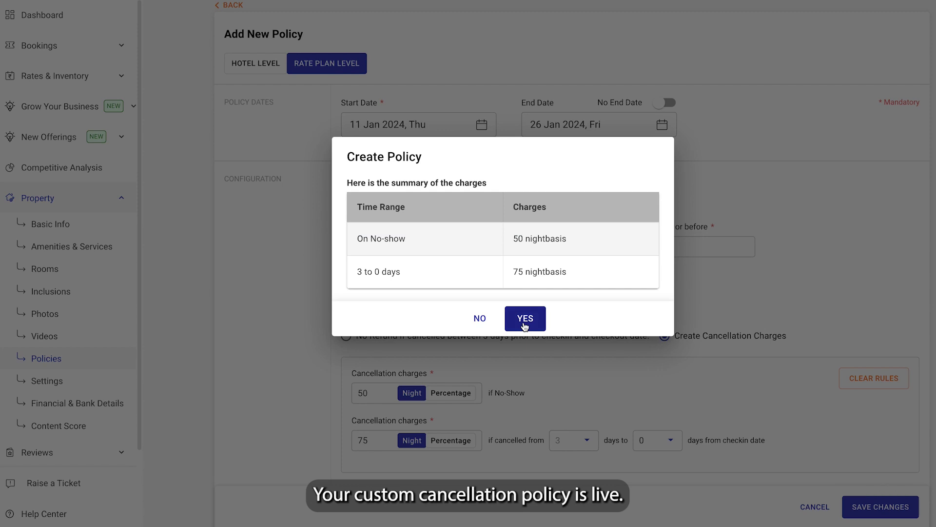
pyautogui.click(524, 324)
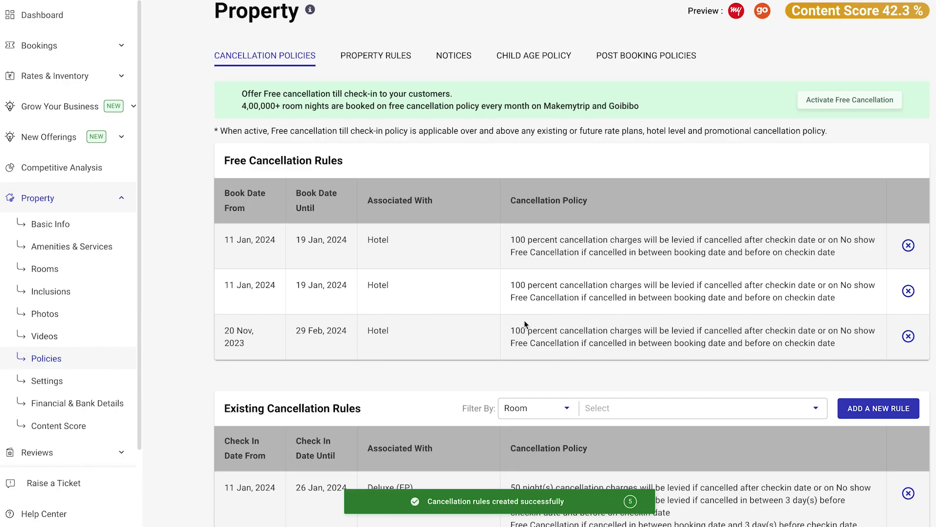